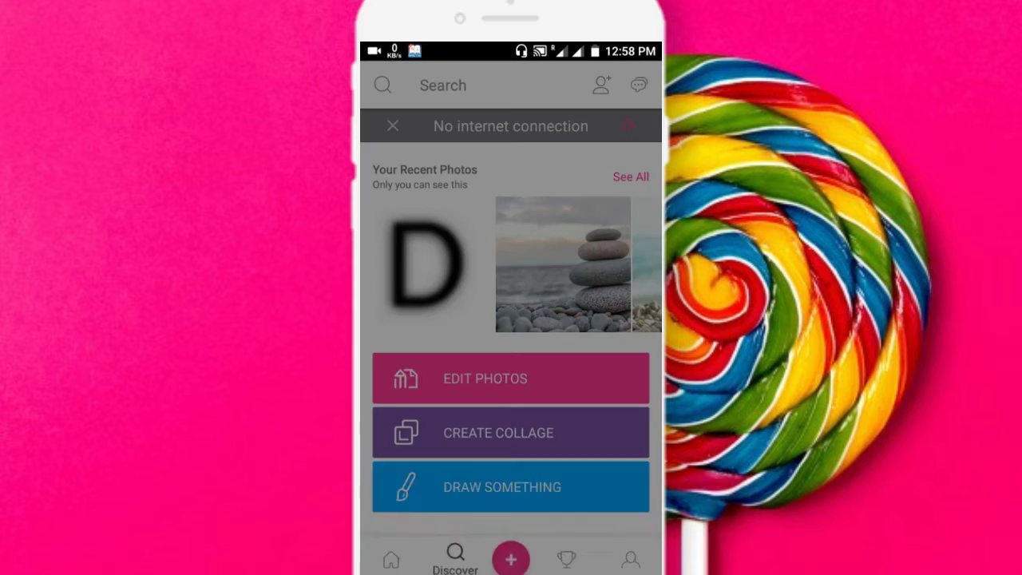
# Create a blank white 1024x1024 drawing canvas and bring it into the photo editor.
pyautogui.click(547, 503)
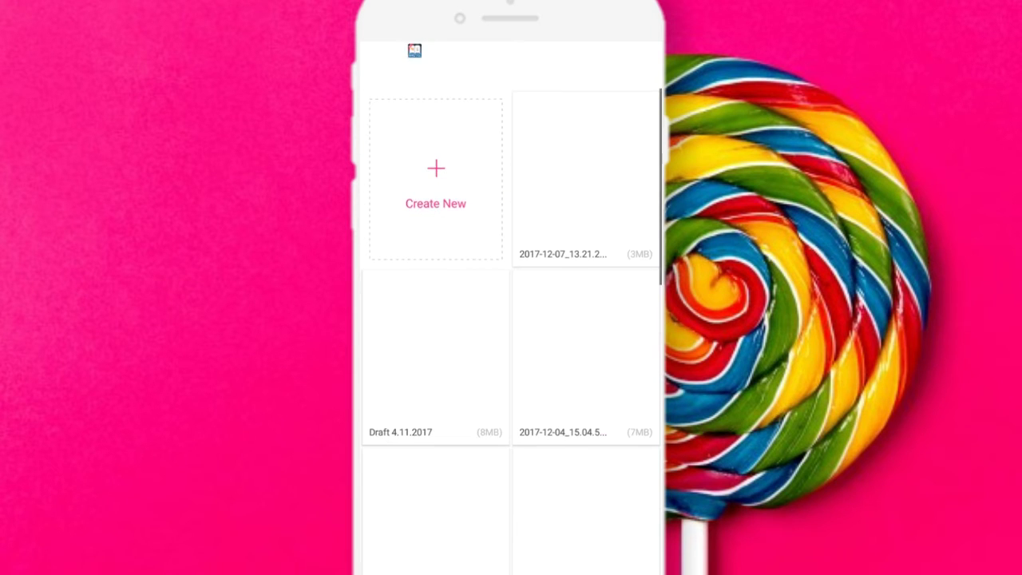
pyautogui.click(436, 183)
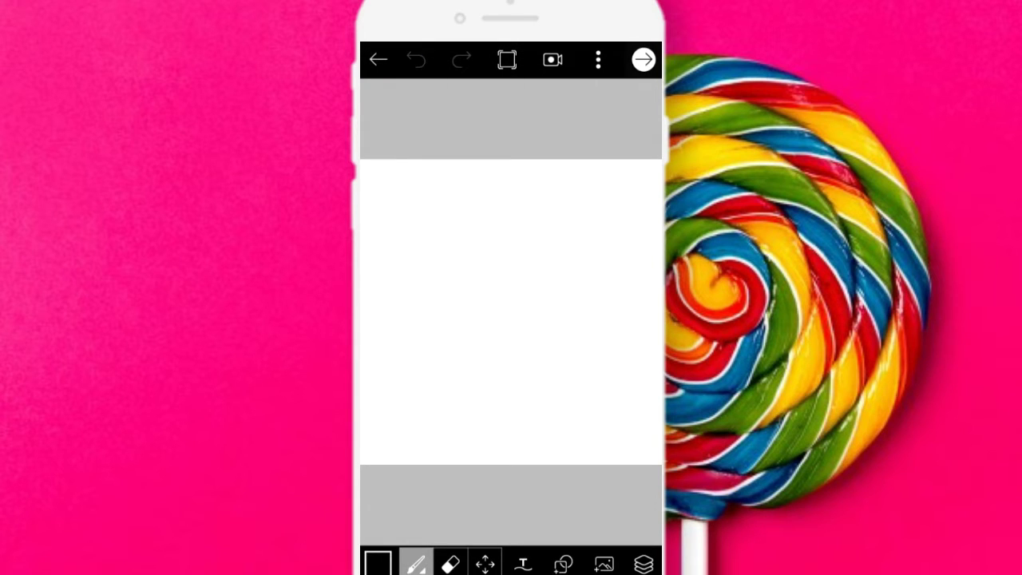
pyautogui.click(643, 60)
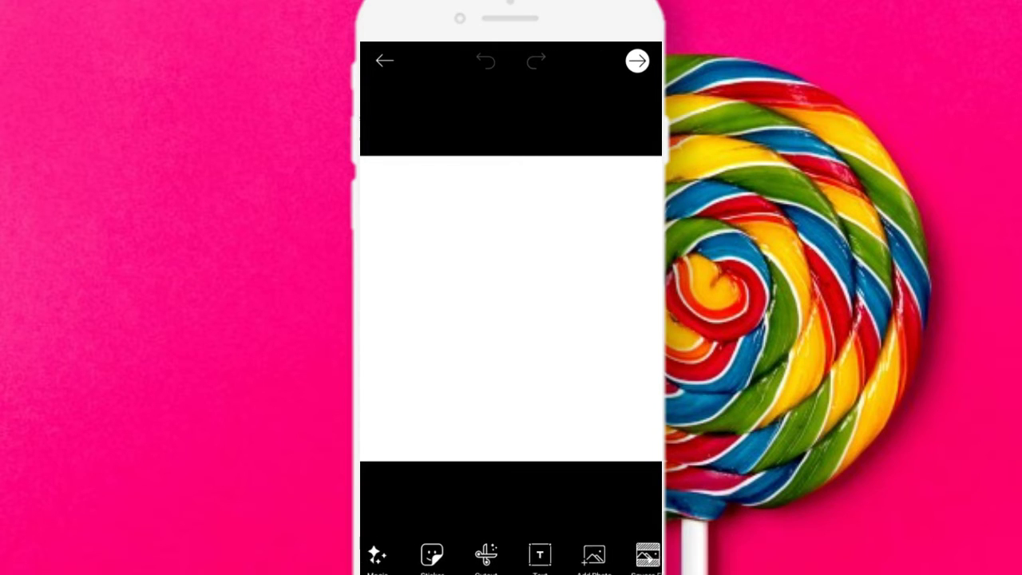
# Add a text layer with the letter D and colour it black.
pyautogui.click(505, 554)
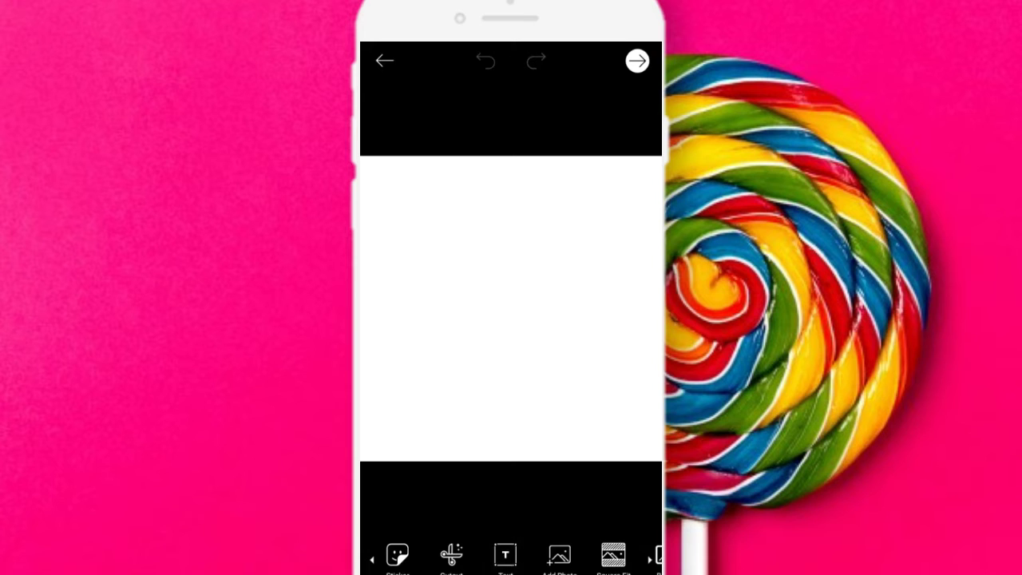
pyautogui.write('D')
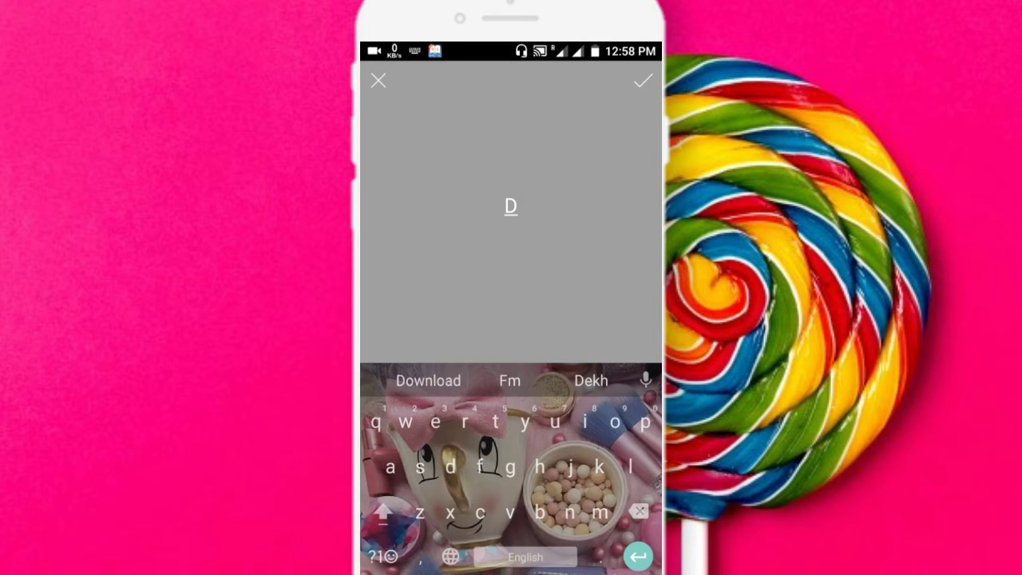
pyautogui.click(643, 81)
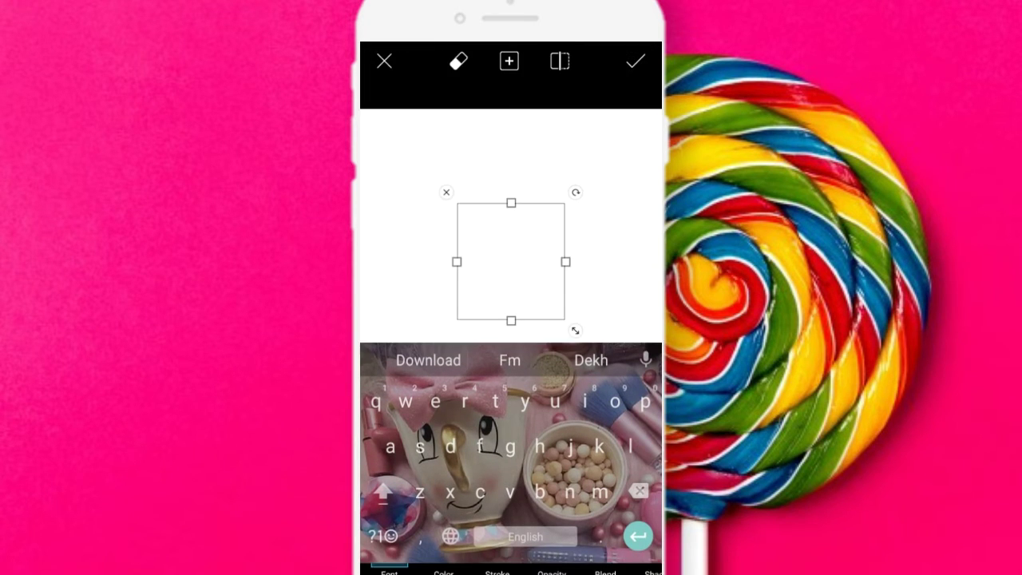
pyautogui.click(443, 547)
pyautogui.click(563, 466)
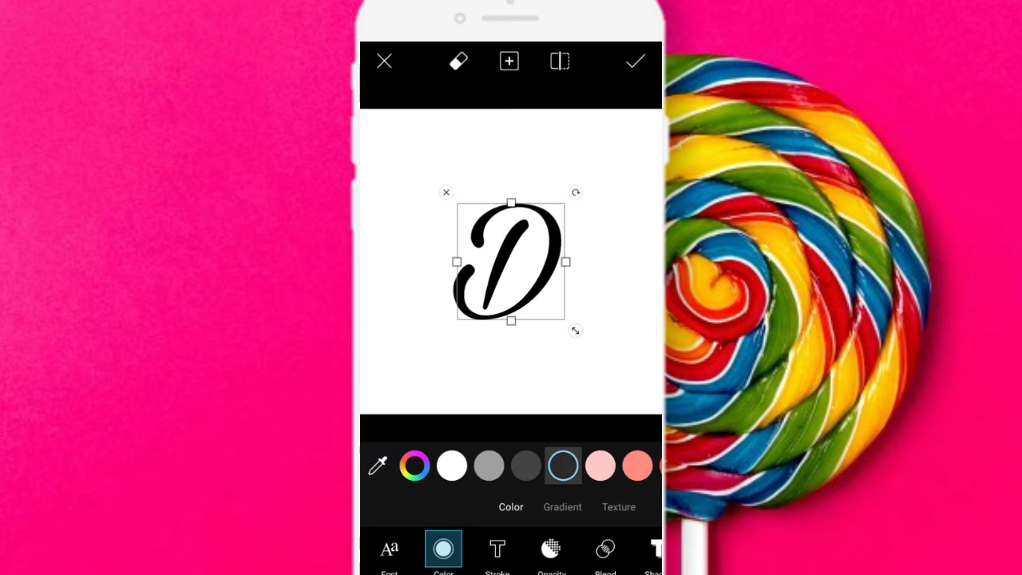
# Switch the D to a plain sans-serif font after trying a few options.
pyautogui.click(389, 548)
pyautogui.click(535, 502)
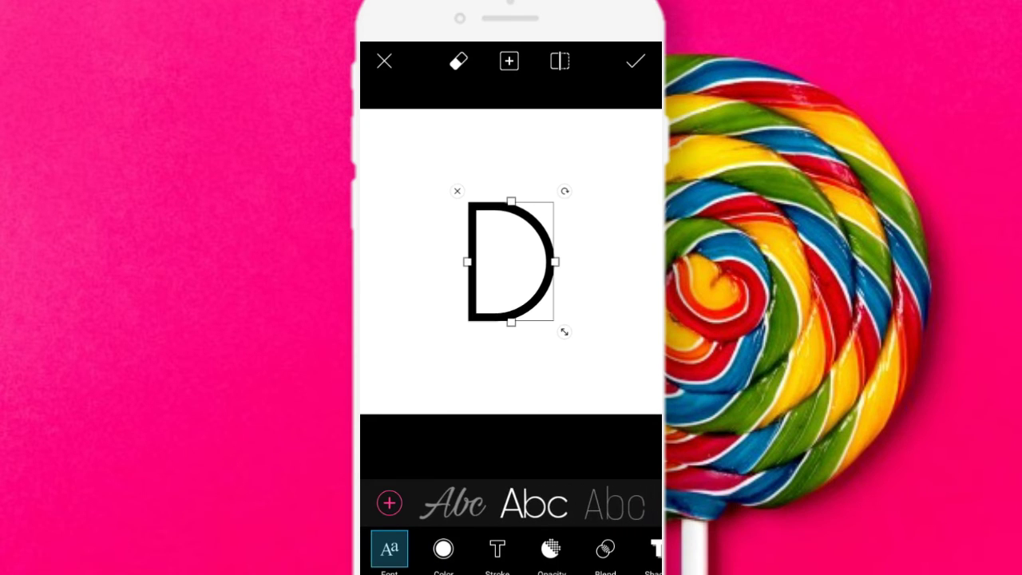
pyautogui.moveTo(575, 503); pyautogui.dragTo(495, 503)
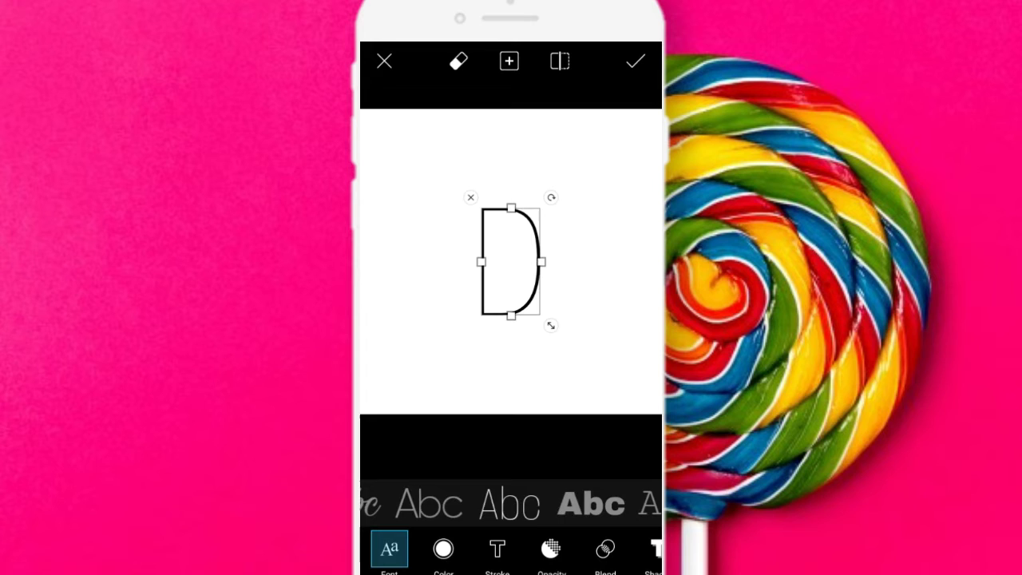
pyautogui.click(556, 503)
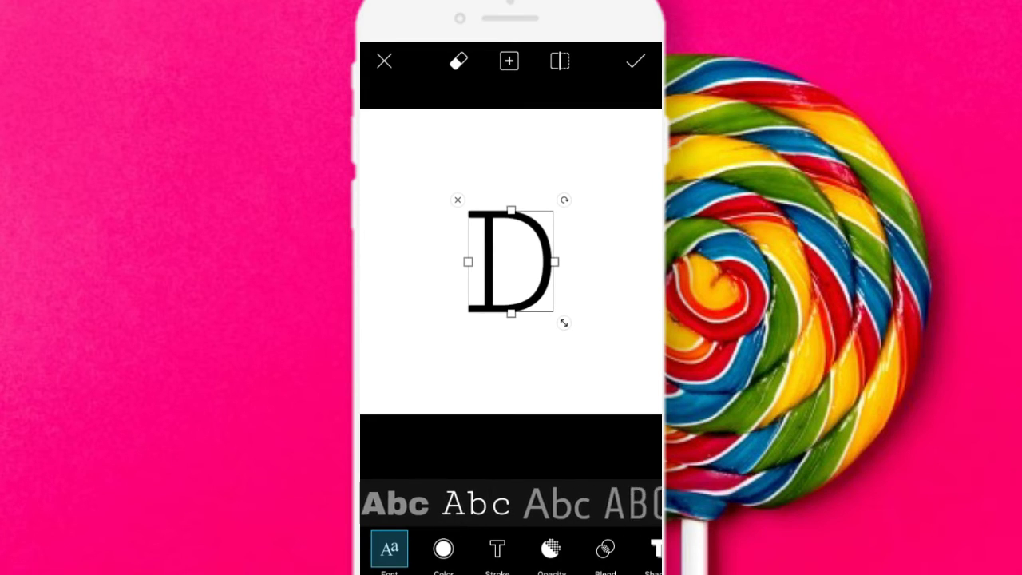
pyautogui.click(477, 503)
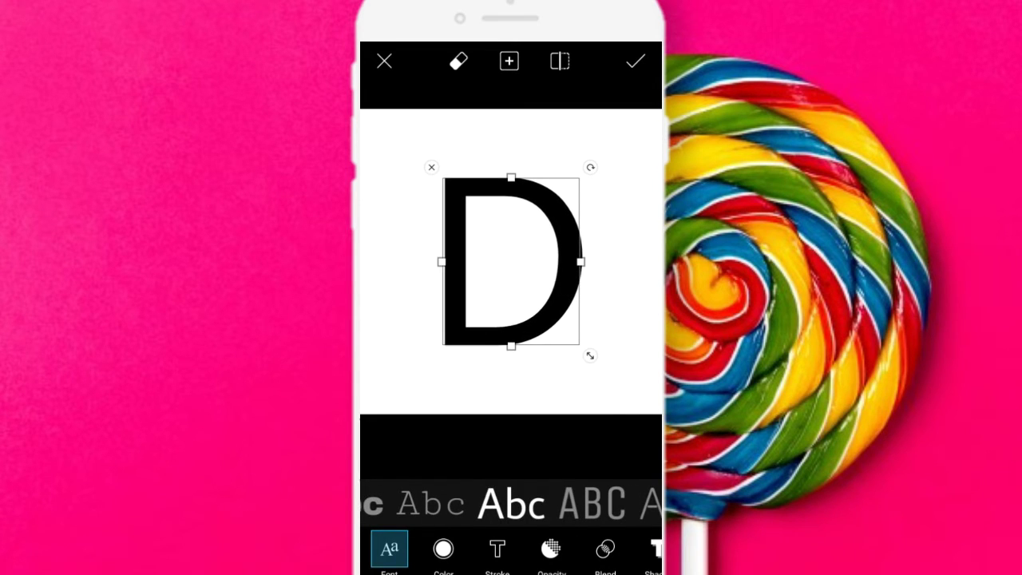
pyautogui.moveTo(590, 548)
pyautogui.mouseDown()
pyautogui.moveTo(497, 547)
pyautogui.moveTo(559, 547)
pyautogui.mouseUp()
pyautogui.click(424, 548)
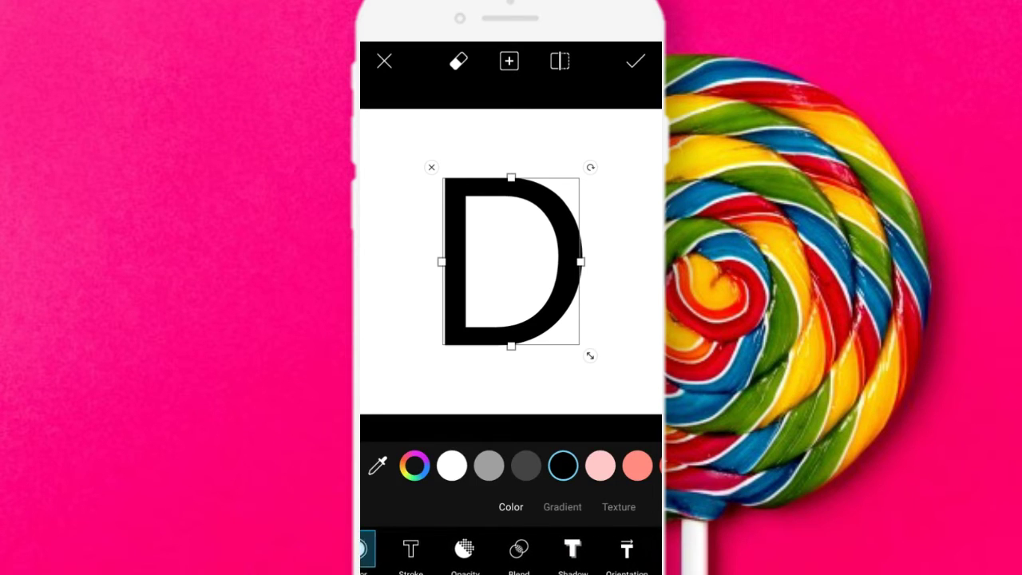
# Give the D a drop shadow at 83 opacity, nudged closer to the letter, and apply it.
pyautogui.click(584, 548)
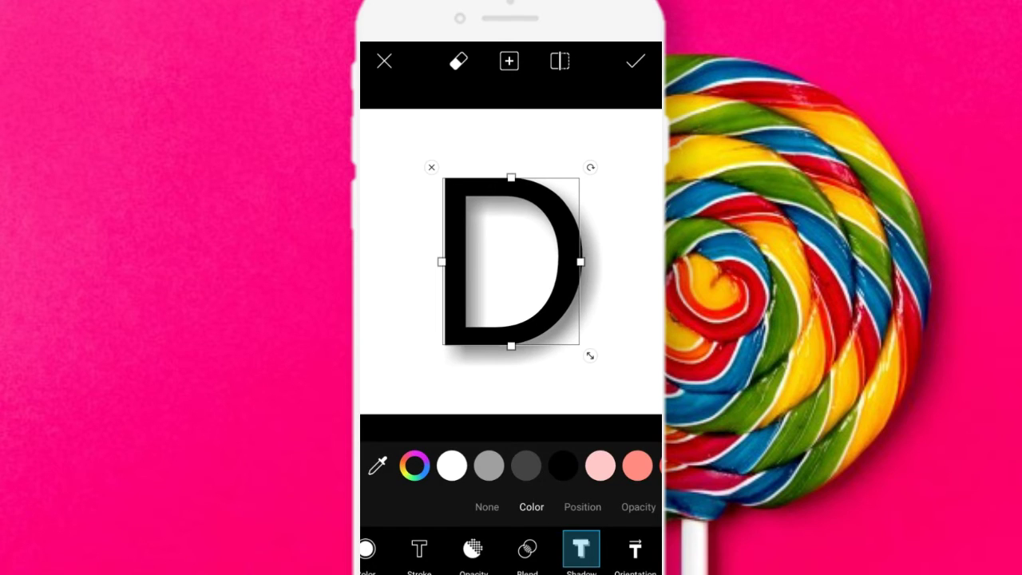
pyautogui.click(618, 506)
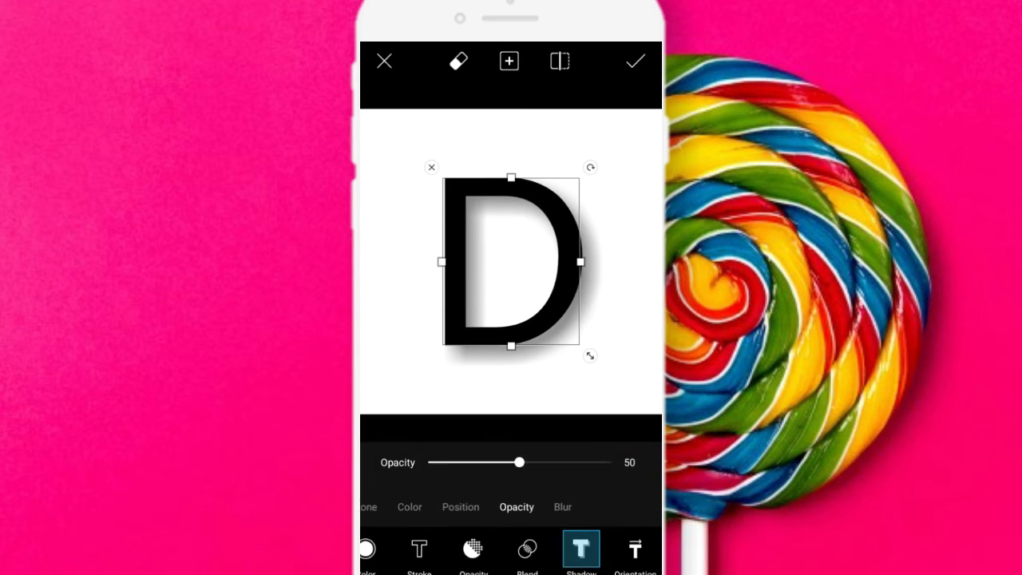
pyautogui.moveTo(520, 463); pyautogui.dragTo(580, 462)
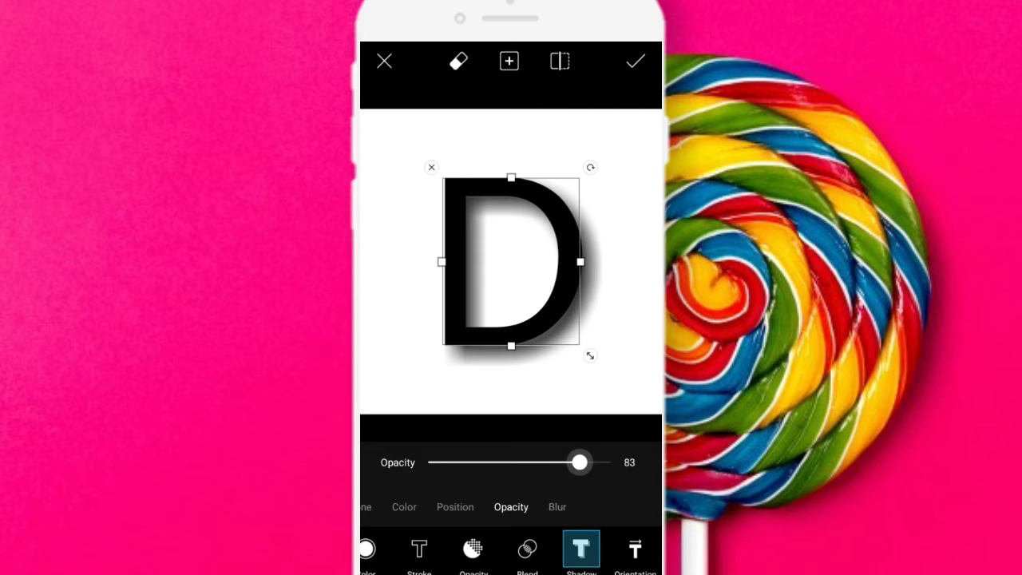
pyautogui.click(455, 506)
pyautogui.click(413, 463)
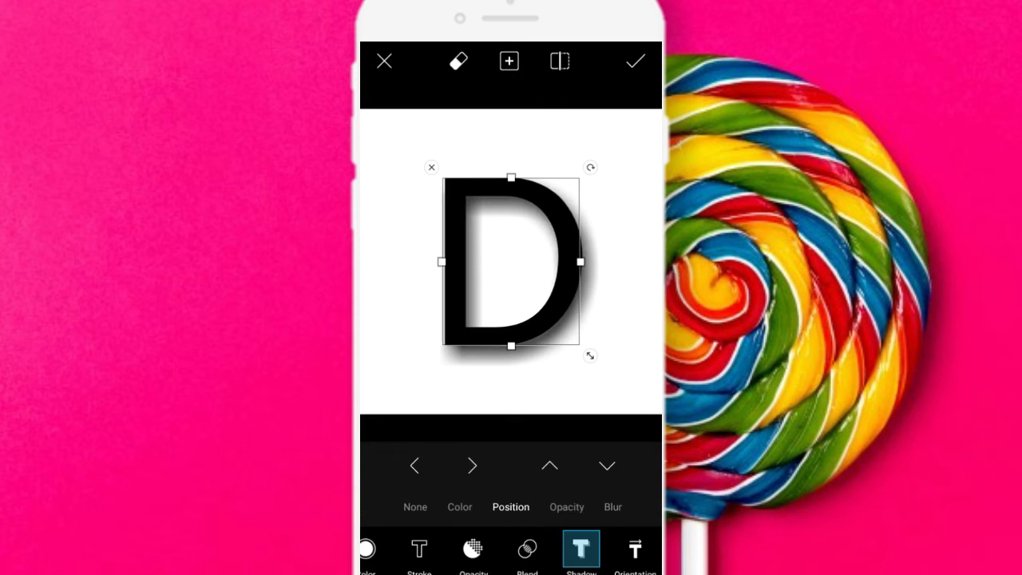
pyautogui.click(550, 463)
pyautogui.click(635, 61)
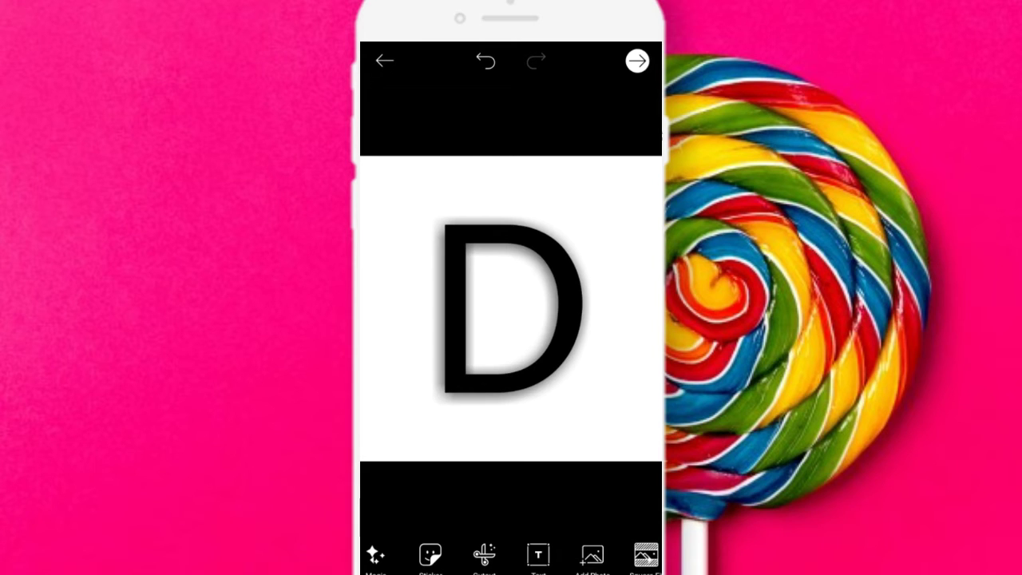
# Apply a Blur effect to the black letter D with strength set to 6.
pyautogui.moveTo(375, 555); pyautogui.dragTo(547, 555)
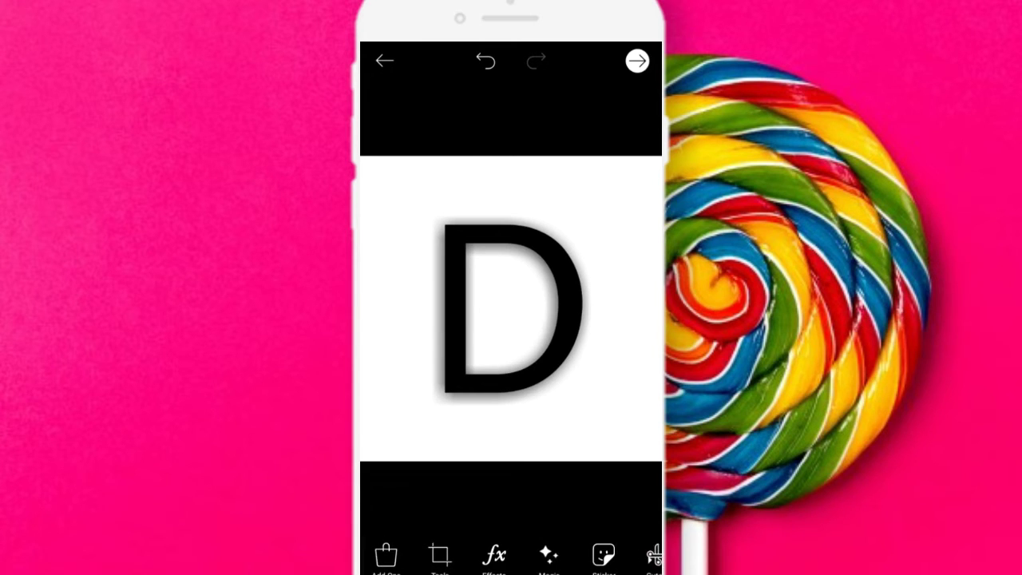
pyautogui.click(495, 555)
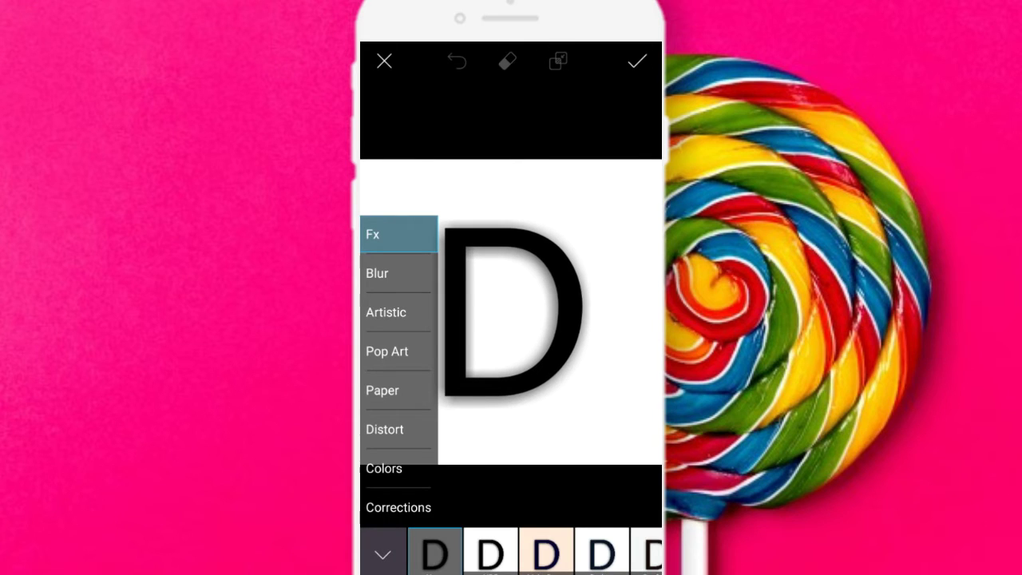
pyautogui.click(377, 273)
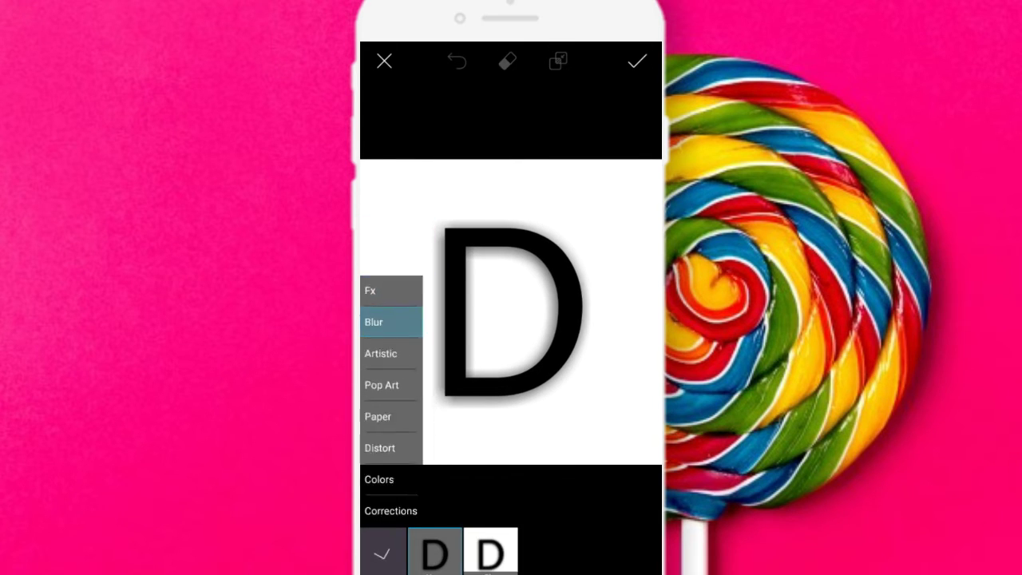
pyautogui.click(490, 553)
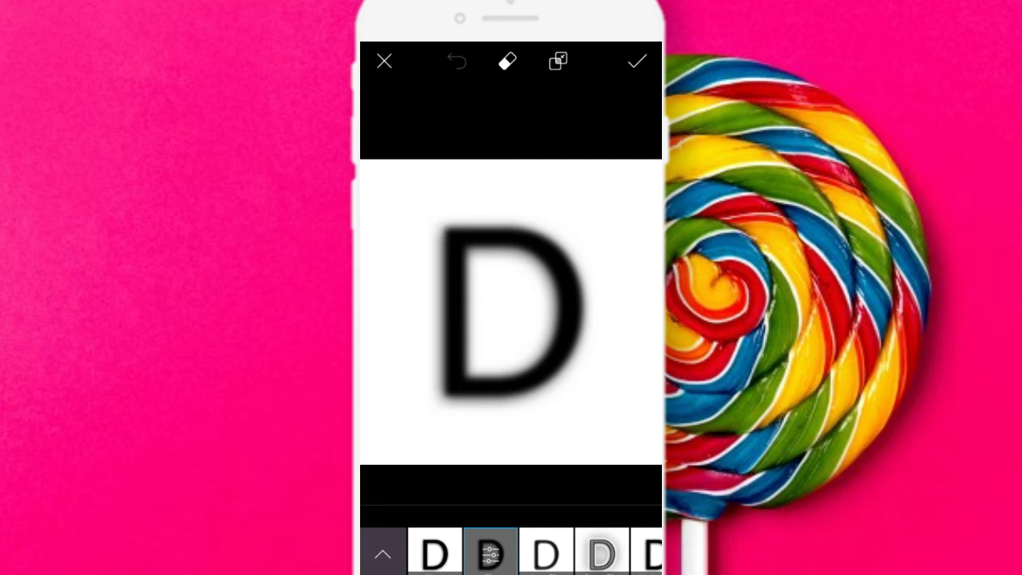
pyautogui.click(490, 552)
pyautogui.moveTo(438, 430); pyautogui.dragTo(432, 430)
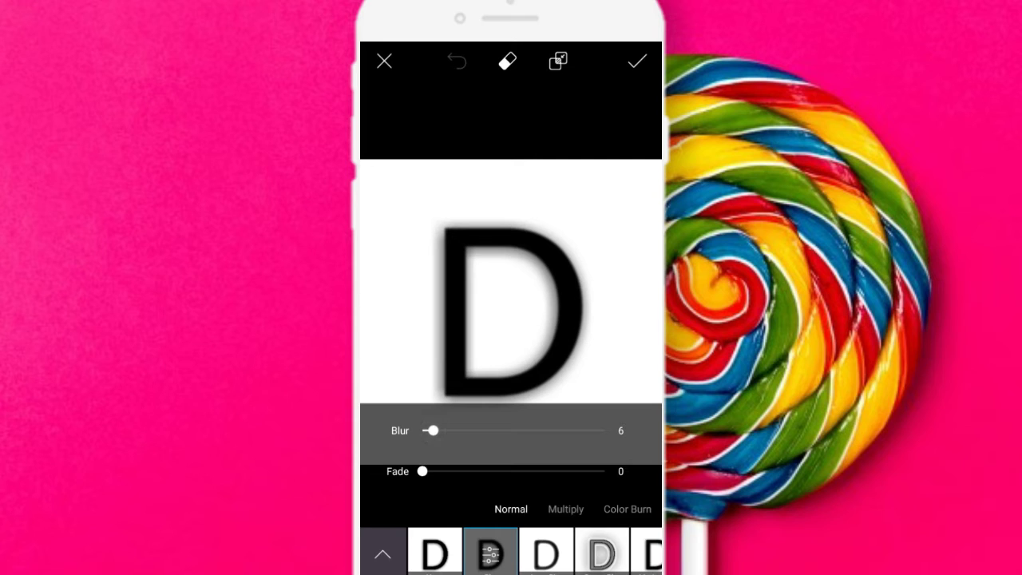
pyautogui.click(637, 62)
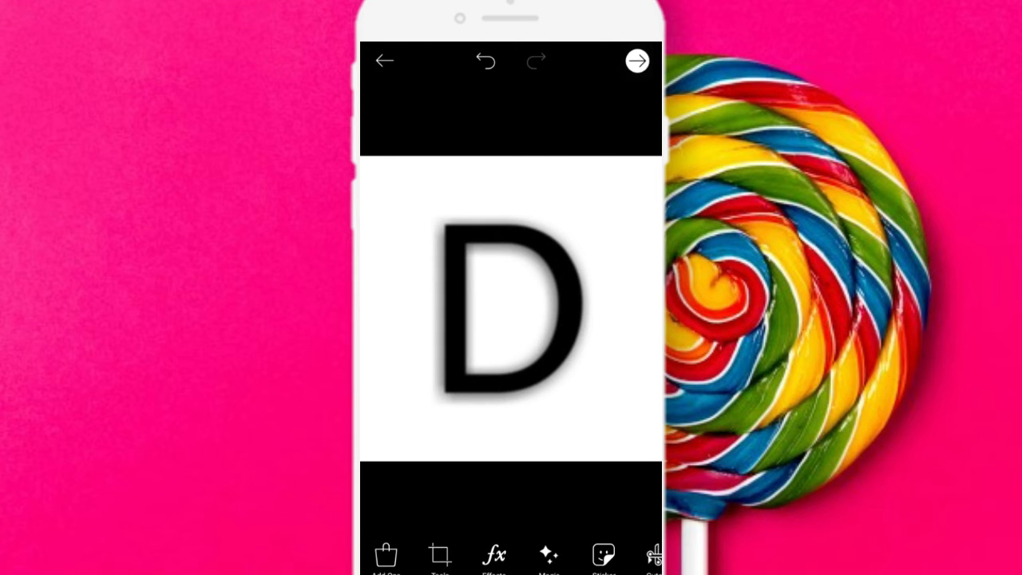
# Save the D image and leave the editor, answering the discard-changes prompt.
pyautogui.click(583, 553)
pyautogui.click(385, 61)
pyautogui.click(596, 331)
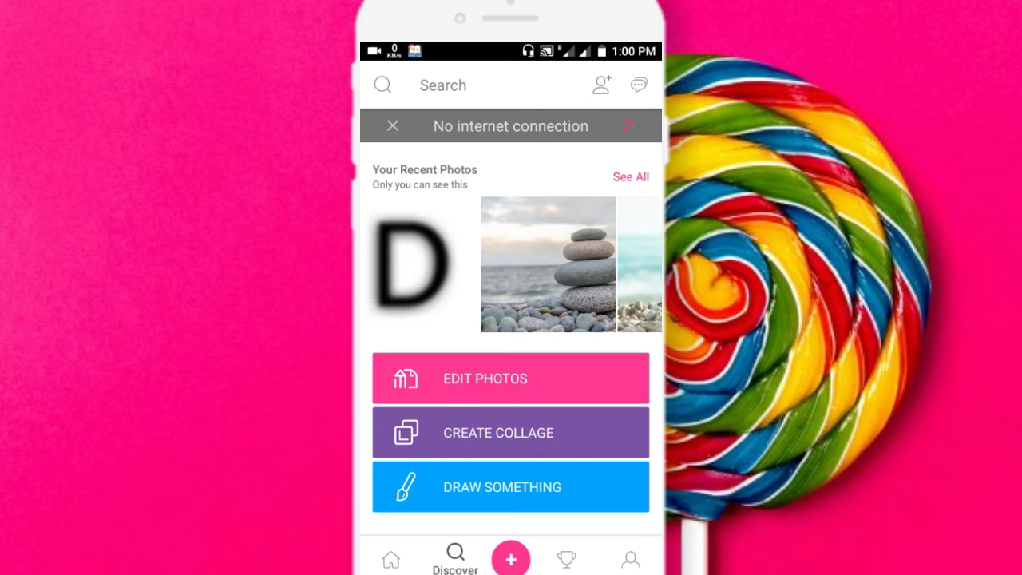
# Darken the beach photo to brightness -75 with contrast +24 and apply the adjustment.
pyautogui.click(440, 555)
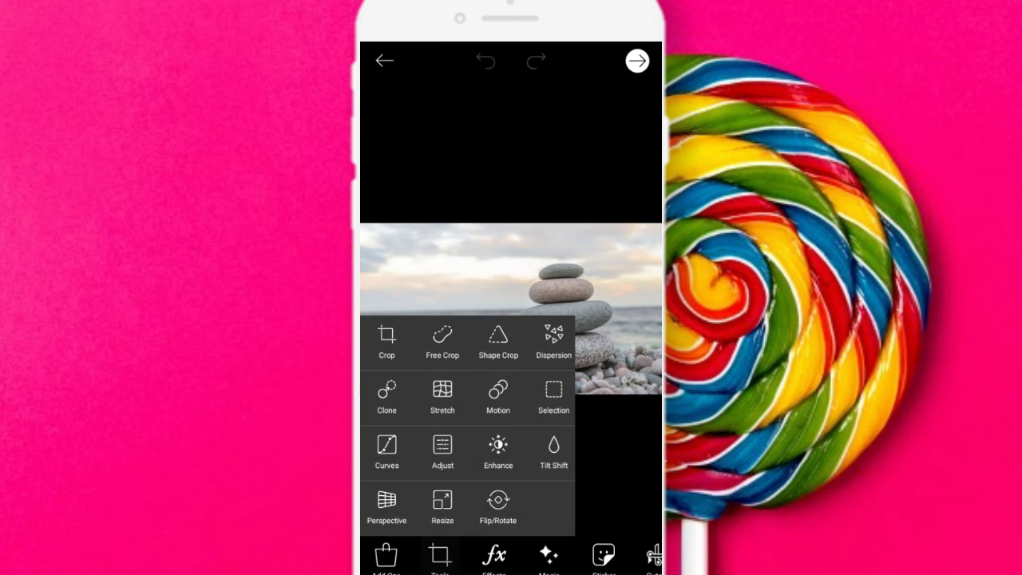
pyautogui.click(443, 449)
pyautogui.moveTo(526, 516); pyautogui.dragTo(452, 516)
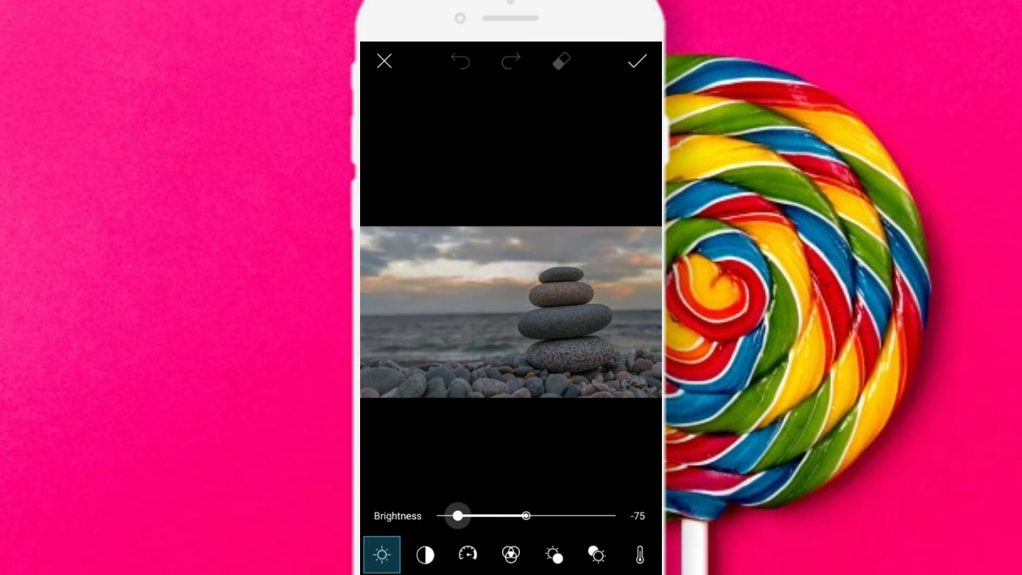
pyautogui.click(468, 554)
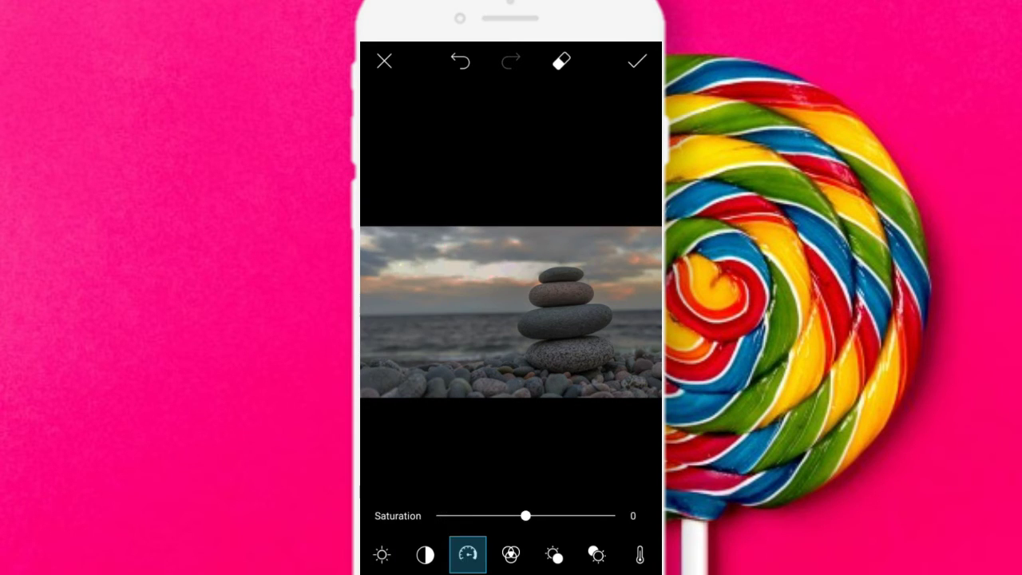
pyautogui.click(425, 554)
pyautogui.moveTo(522, 516); pyautogui.dragTo(550, 516)
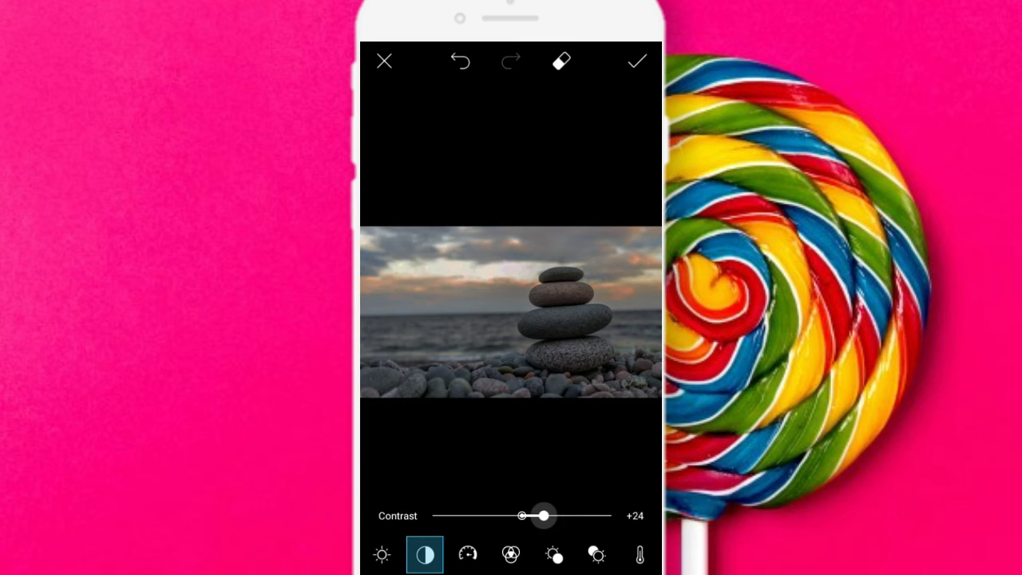
pyautogui.click(636, 60)
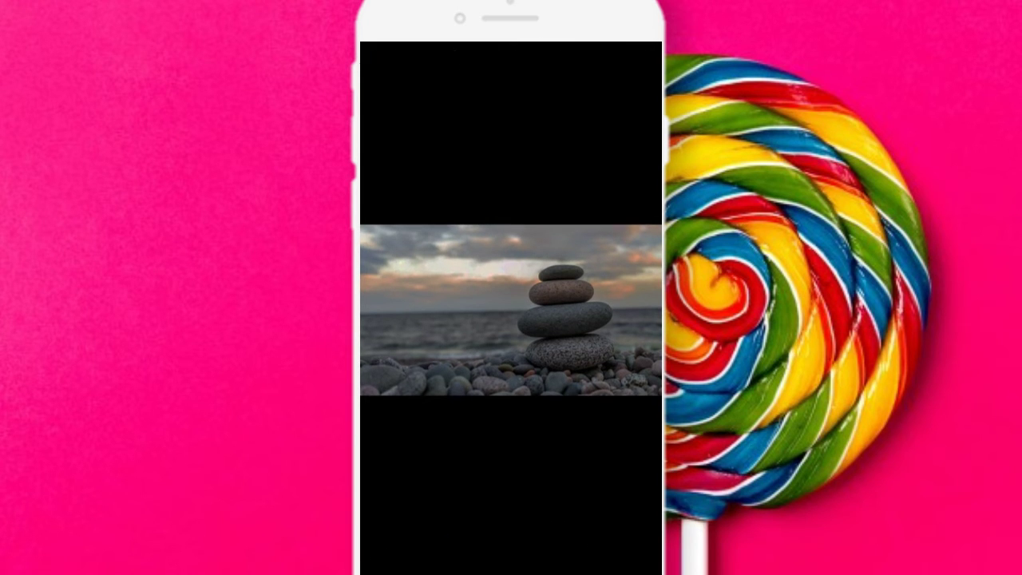
# Add the blurred black D image from Recent photos onto the darkened stones photo.
pyautogui.moveTo(623, 554); pyautogui.dragTo(526, 554)
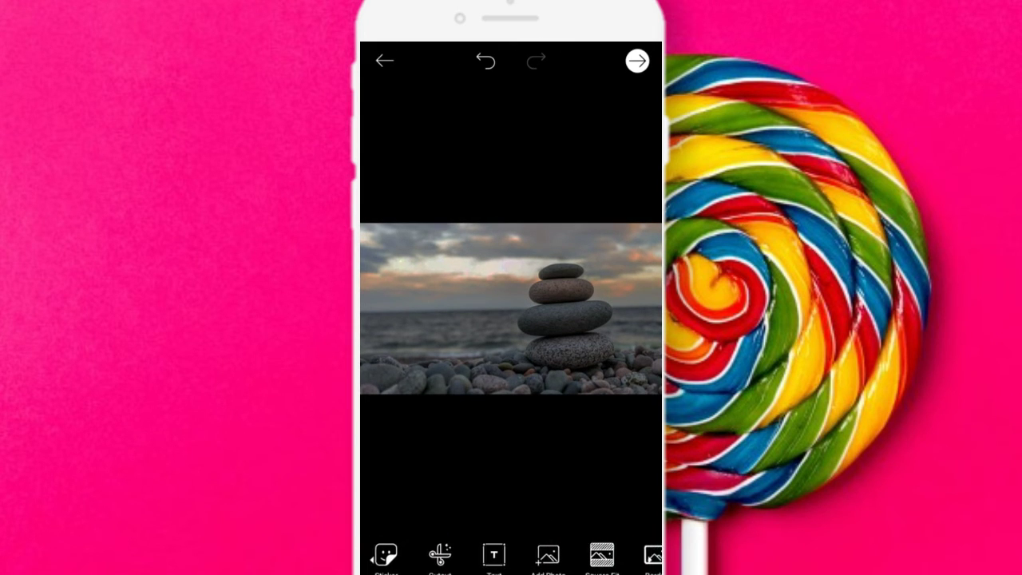
pyautogui.click(548, 554)
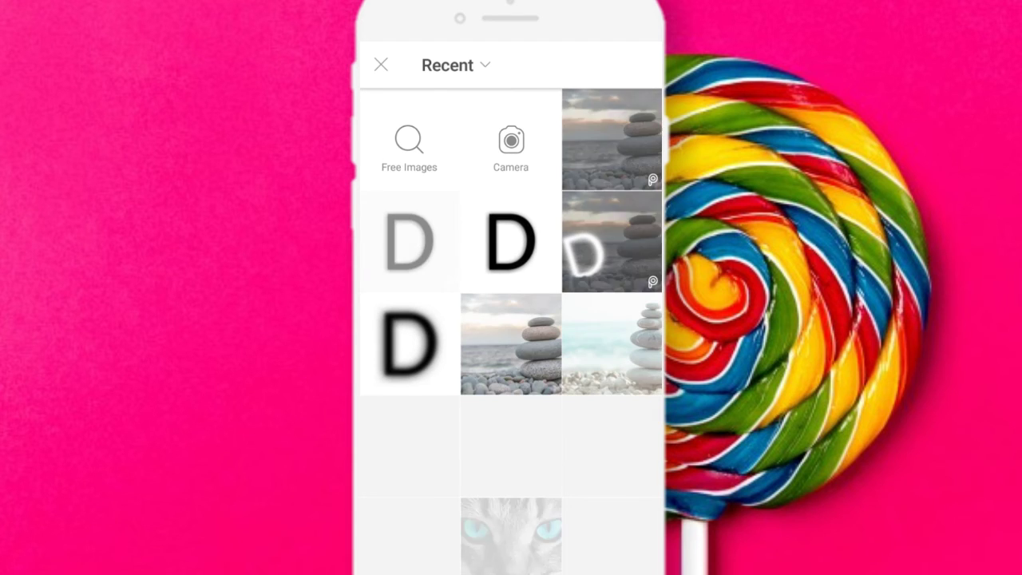
pyautogui.click(410, 242)
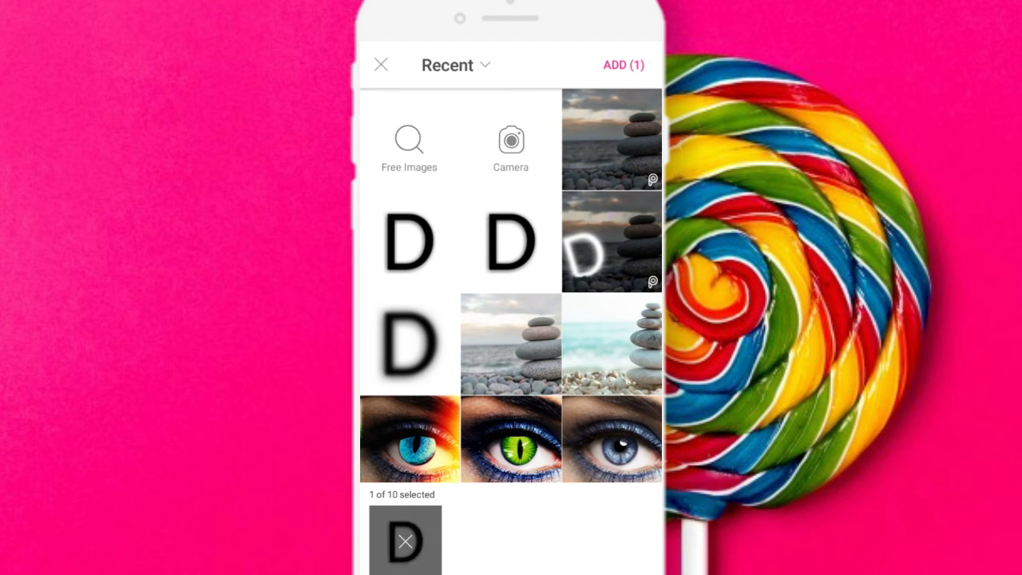
pyautogui.click(624, 65)
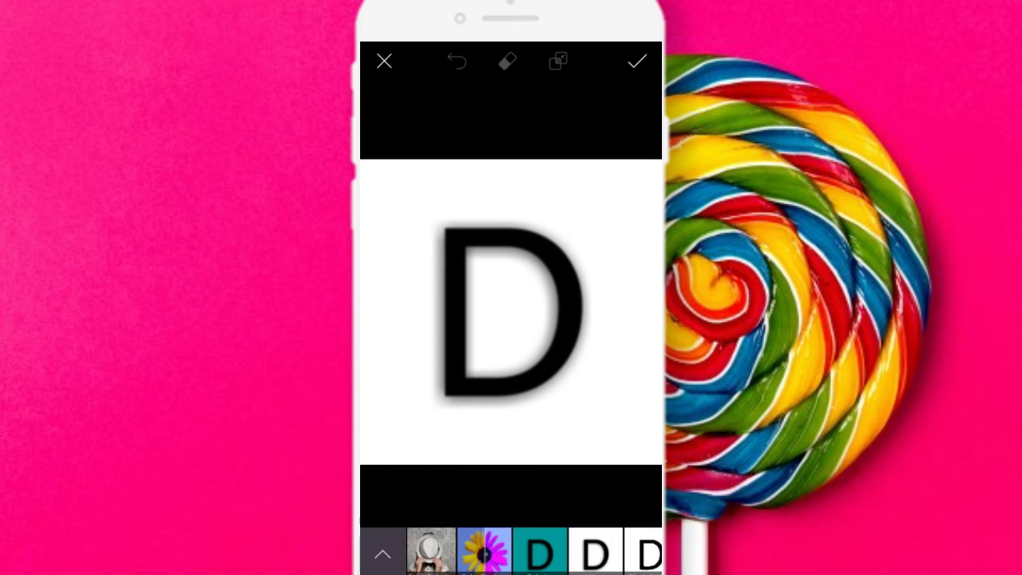
# Apply a glow effect that turns the D into a glowing white letter.
pyautogui.moveTo(623, 551); pyautogui.dragTo(447, 551)
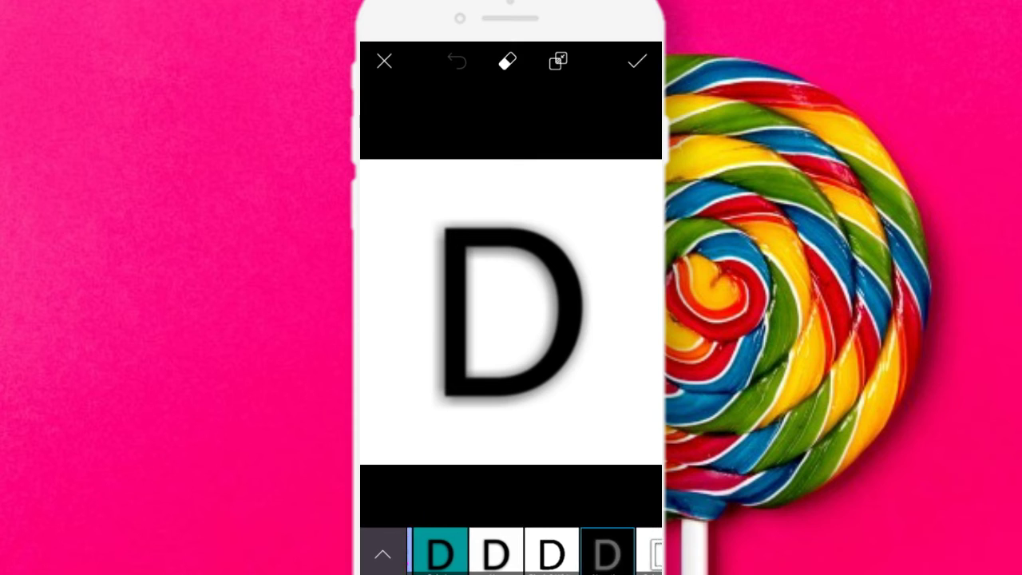
pyautogui.click(580, 551)
pyautogui.click(637, 62)
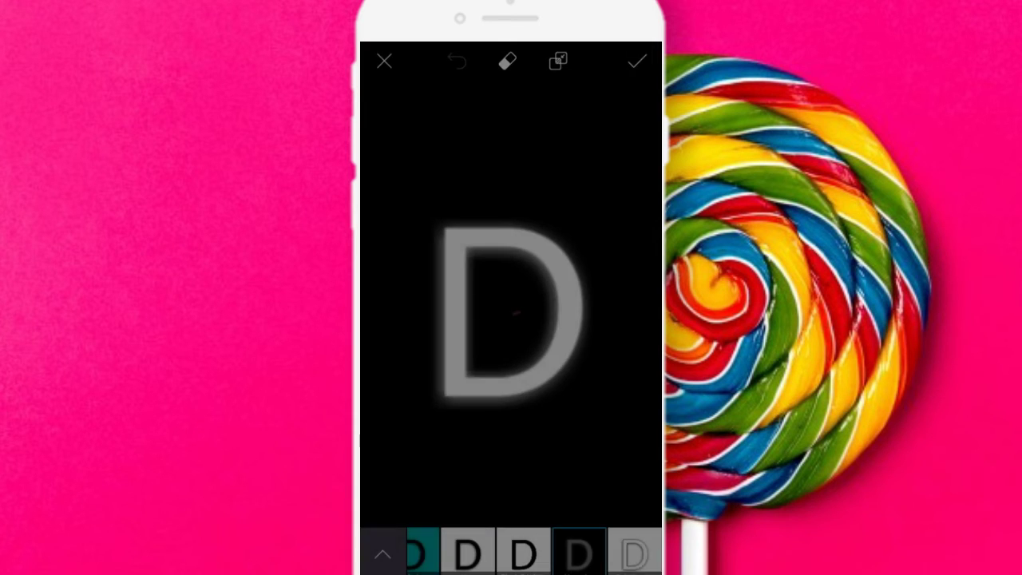
# Screen-blend the D, tilt it counter-clockwise, and move it left onto the pebbles.
pyautogui.click(655, 548)
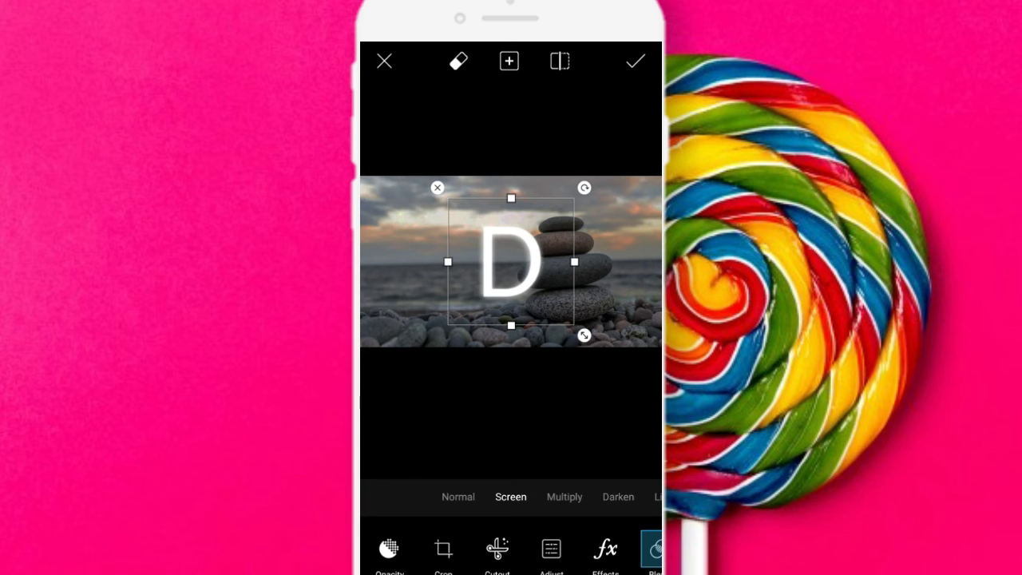
pyautogui.moveTo(583, 335); pyautogui.dragTo(604, 308)
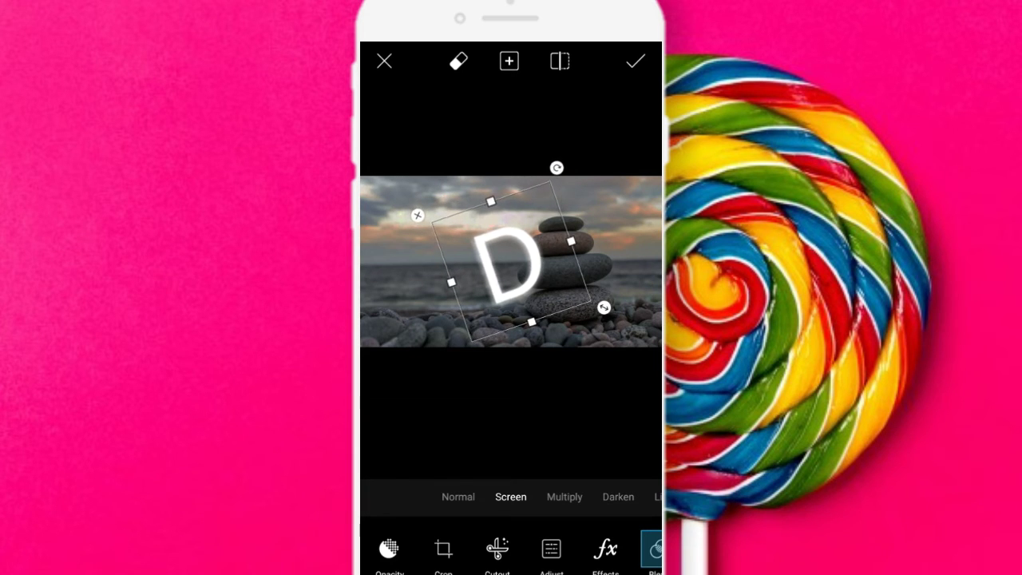
pyautogui.moveTo(511, 261); pyautogui.dragTo(455, 280)
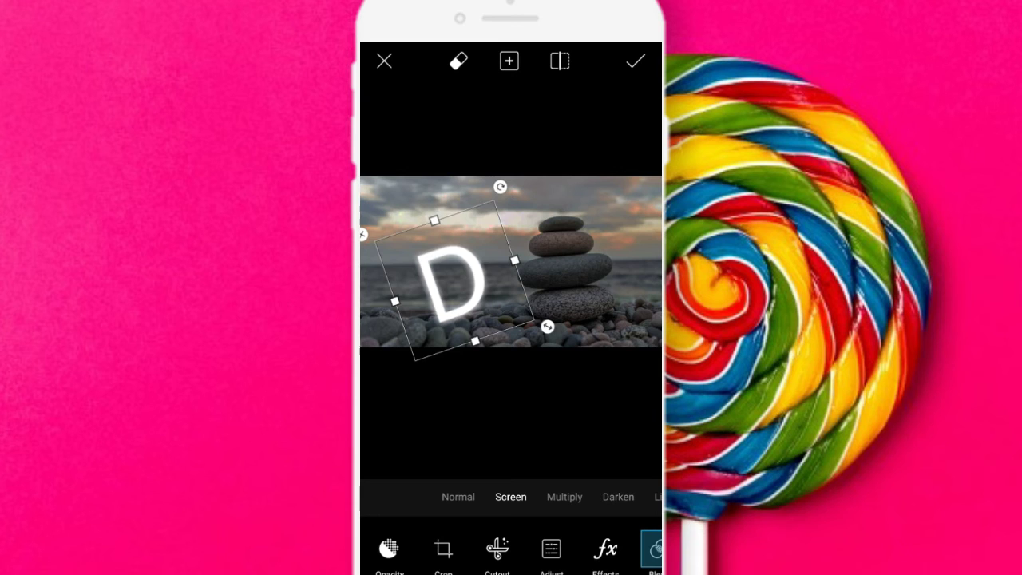
# Zoom in and erase the bottom edge of the glowing D.
pyautogui.click(458, 61)
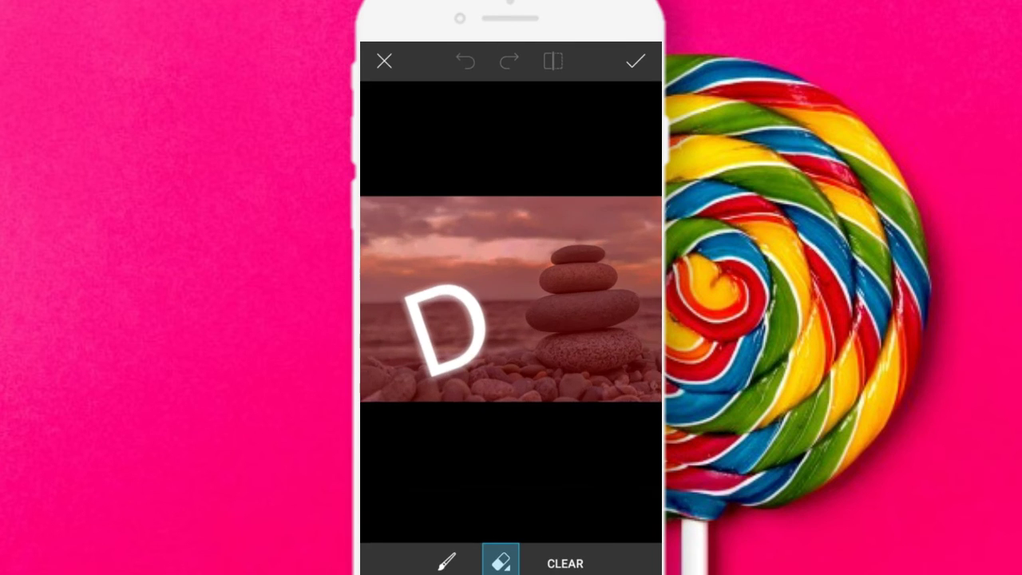
pyautogui.scroll(2, 511, 304)
pyautogui.scroll(2, 511, 288)
pyautogui.scroll(2, 511, 272)
pyautogui.scroll(2, 511, 256)
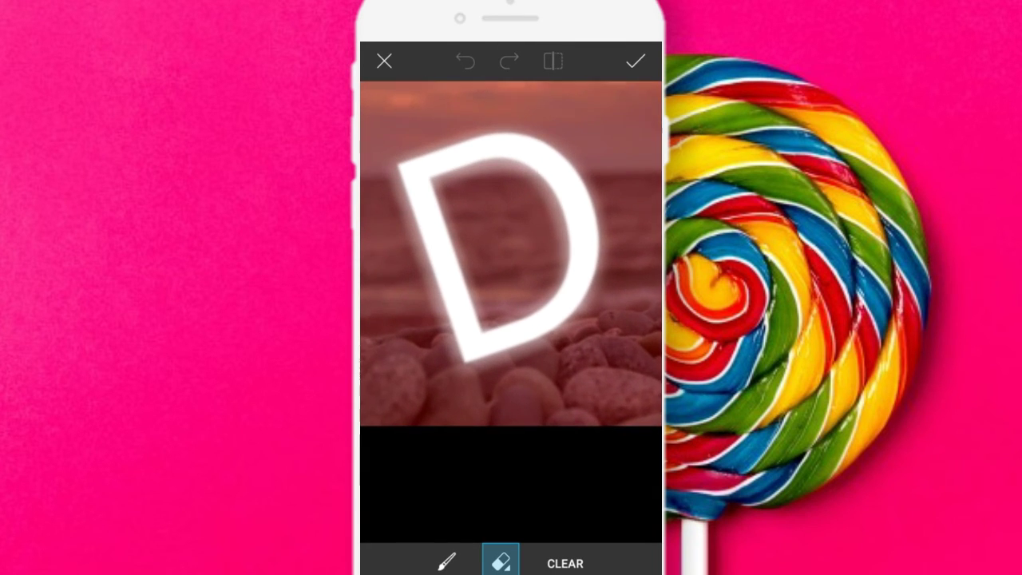
pyautogui.scroll(2, 511, 256)
pyautogui.moveTo(462, 355)
pyautogui.mouseDown()
pyautogui.moveTo(551, 332)
pyautogui.moveTo(447, 344)
pyautogui.mouseUp()
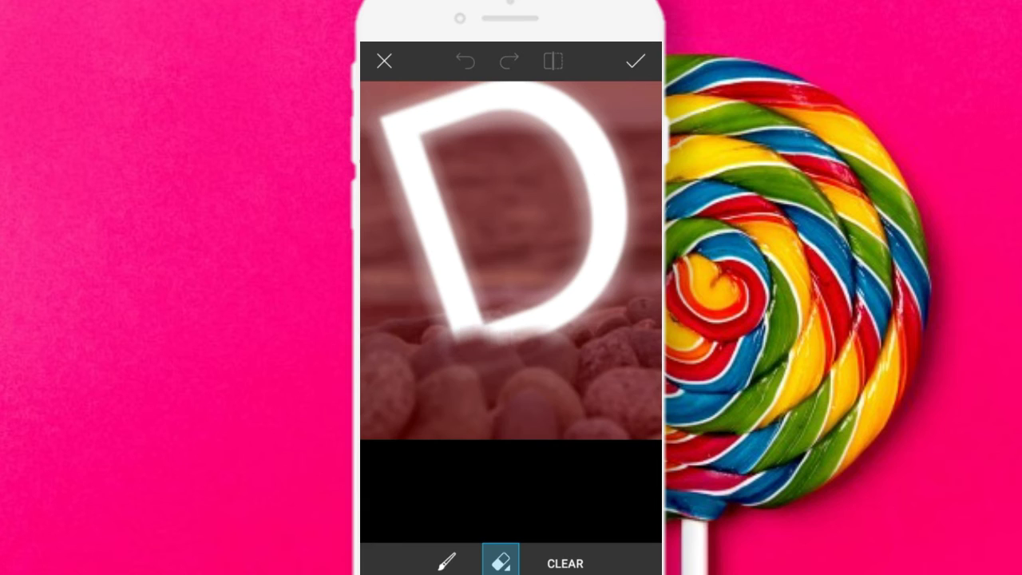
pyautogui.moveTo(519, 336)
pyautogui.mouseDown()
pyautogui.moveTo(448, 342)
pyautogui.moveTo(519, 324)
pyautogui.moveTo(555, 335)
pyautogui.mouseUp()
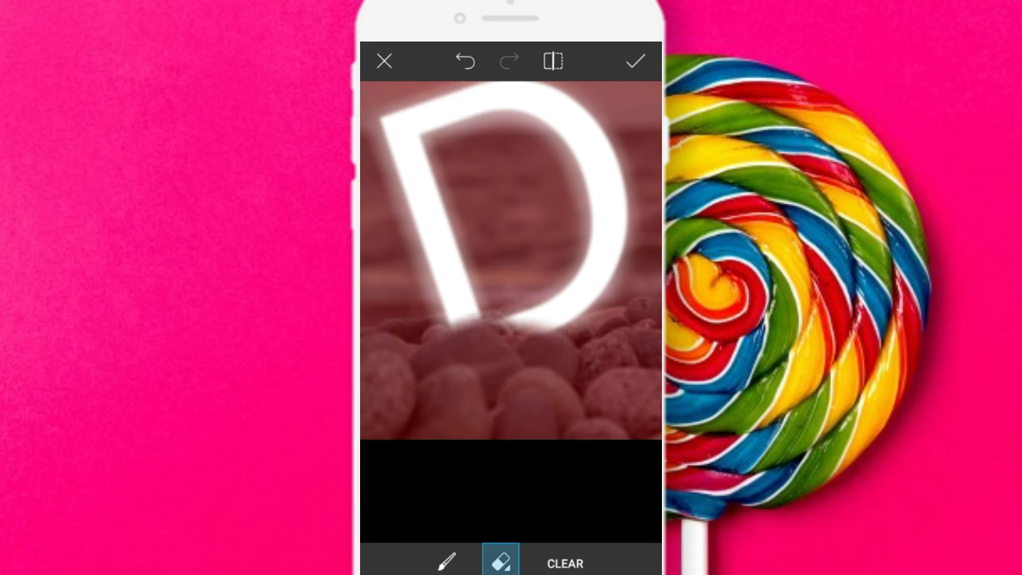
# Brush back parts of the D's bottom, including the right curve and left stroke.
pyautogui.click(446, 562)
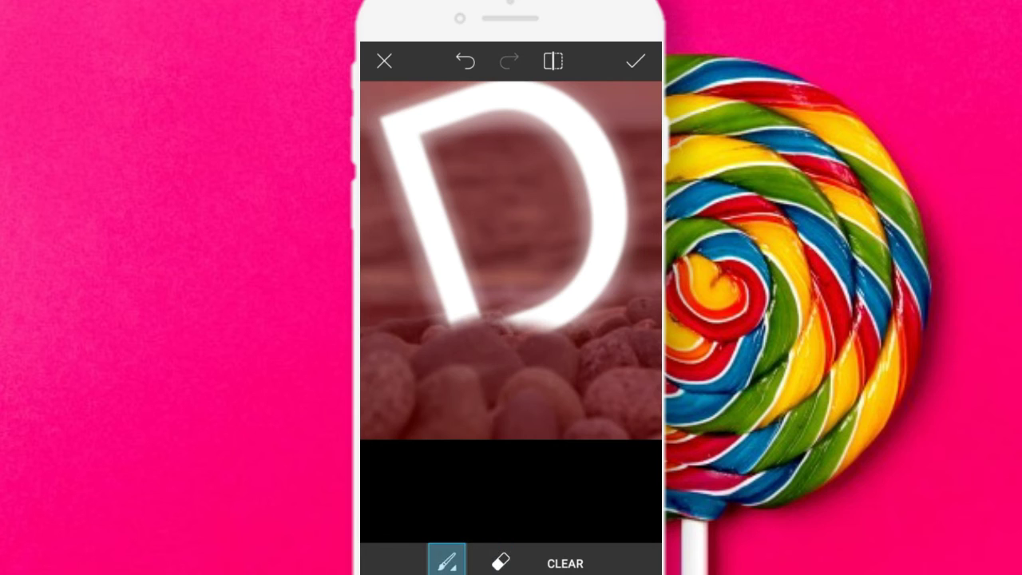
pyautogui.scroll(3, 511, 240)
pyautogui.moveTo(489, 326); pyautogui.dragTo(551, 366)
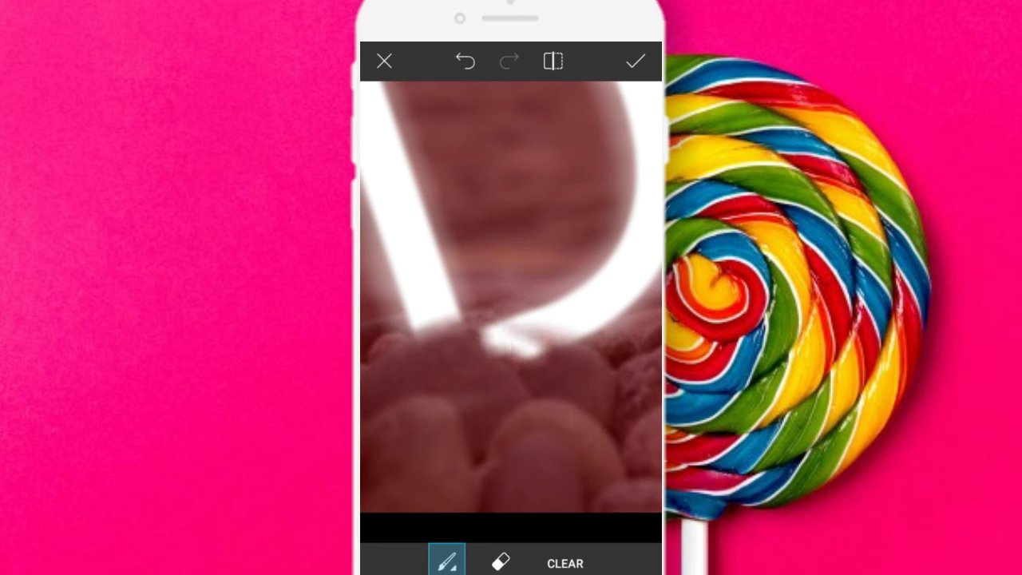
pyautogui.moveTo(491, 343)
pyautogui.mouseDown()
pyautogui.moveTo(541, 373)
pyautogui.moveTo(570, 330)
pyautogui.mouseUp()
pyautogui.moveTo(527, 360); pyautogui.dragTo(582, 334)
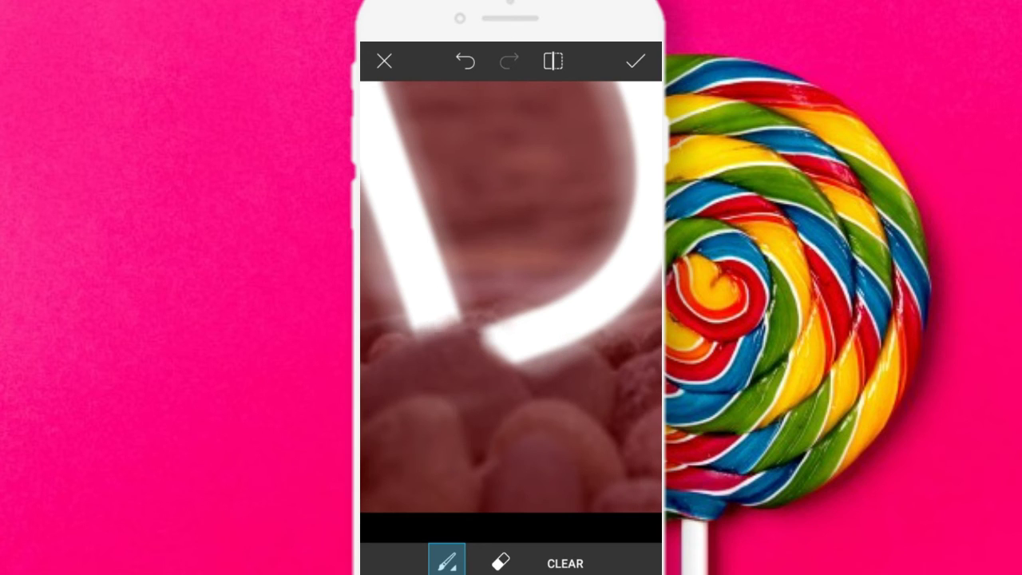
pyautogui.moveTo(414, 334); pyautogui.dragTo(452, 334)
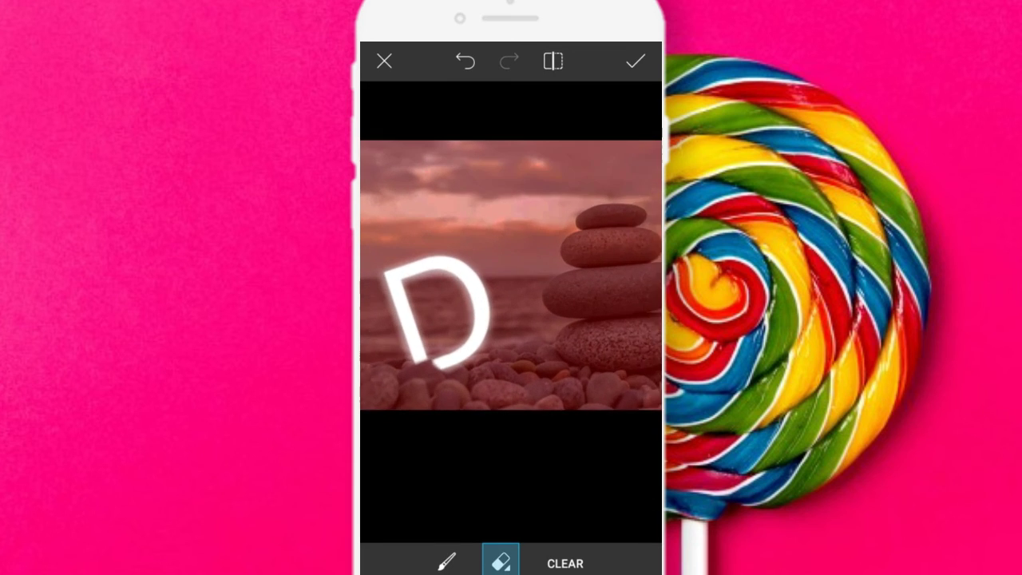
# Erase the D's strokes along the pebbles so it sinks in, and apply the layer.
pyautogui.scroll(2, 511, 271)
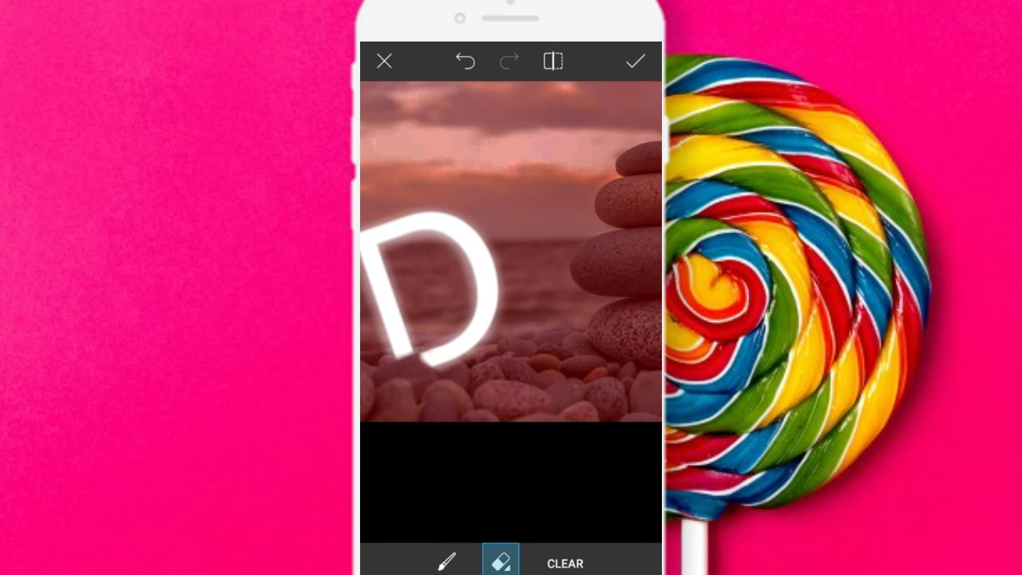
pyautogui.scroll(2, 511, 255)
pyautogui.scroll(2, 511, 256)
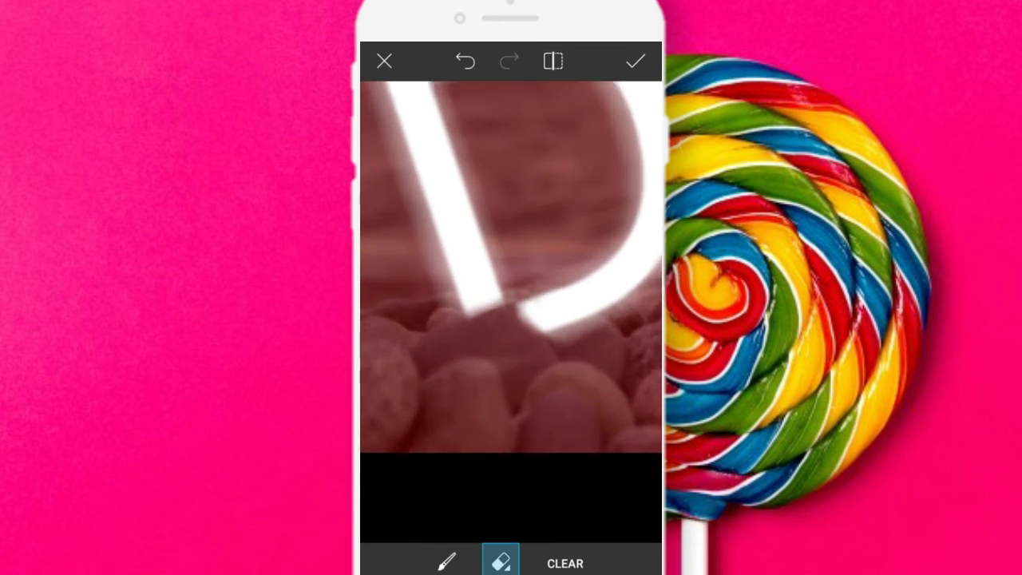
pyautogui.scroll(2, 511, 255)
pyautogui.moveTo(471, 327)
pyautogui.mouseDown()
pyautogui.moveTo(526, 300)
pyautogui.moveTo(611, 364)
pyautogui.mouseUp()
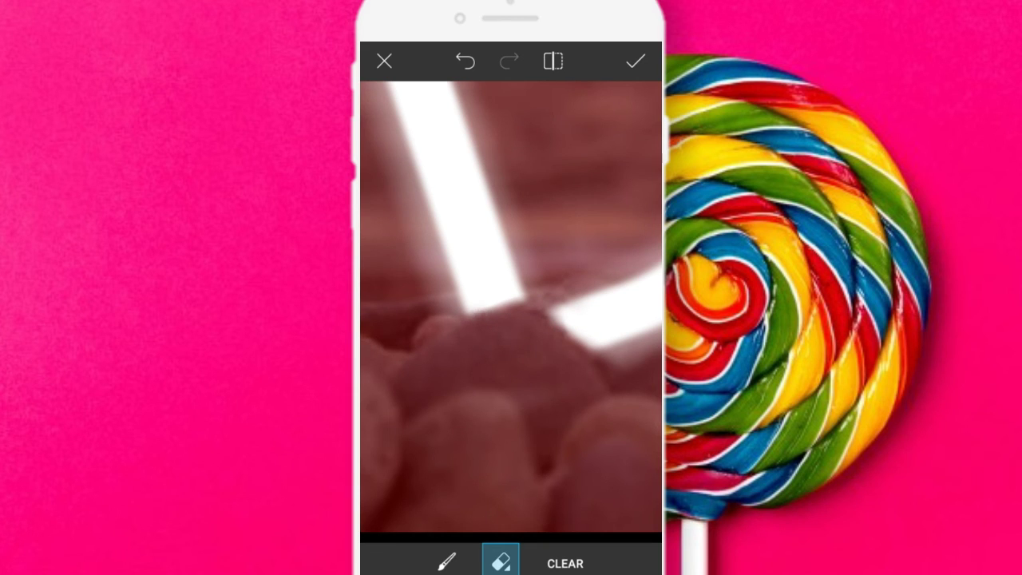
pyautogui.click(636, 62)
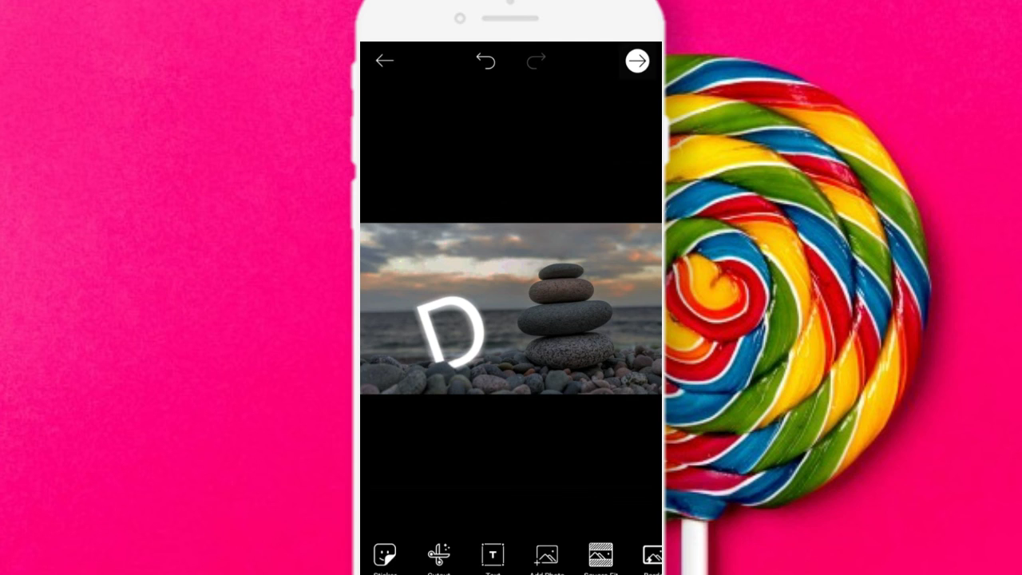
pyautogui.click(638, 60)
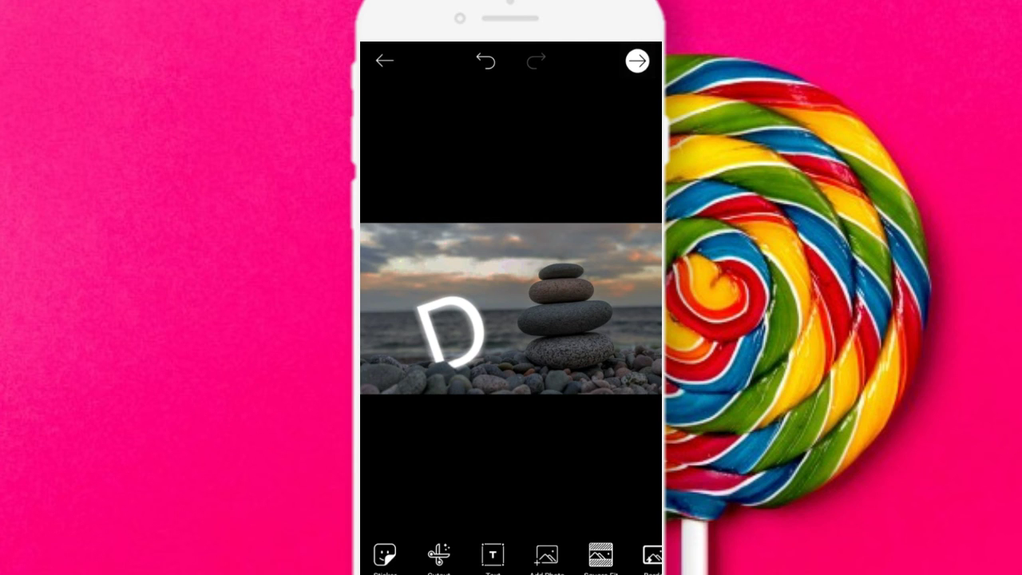